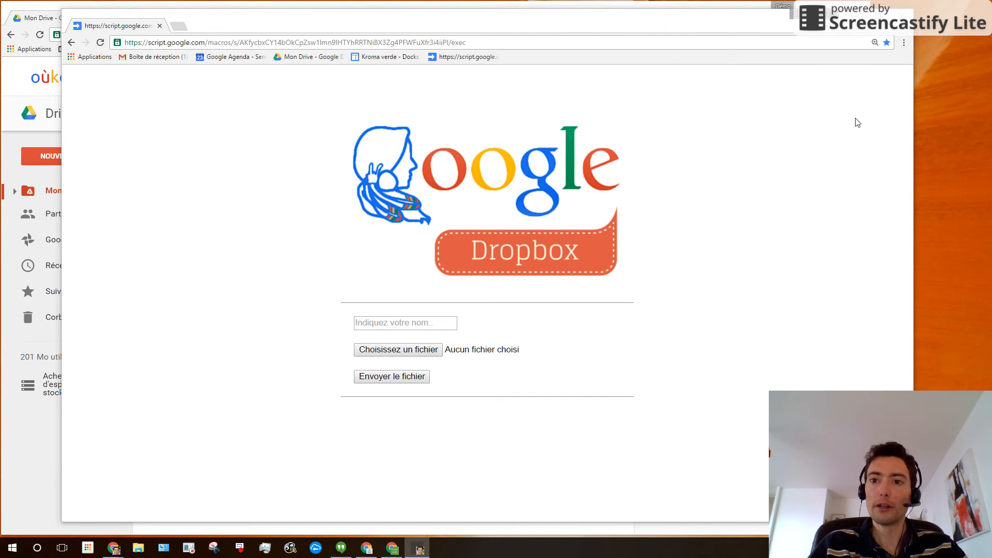
- Shift the web app window to the right to uncover the Google Drive file list
drag(912, 137, 971, 139)
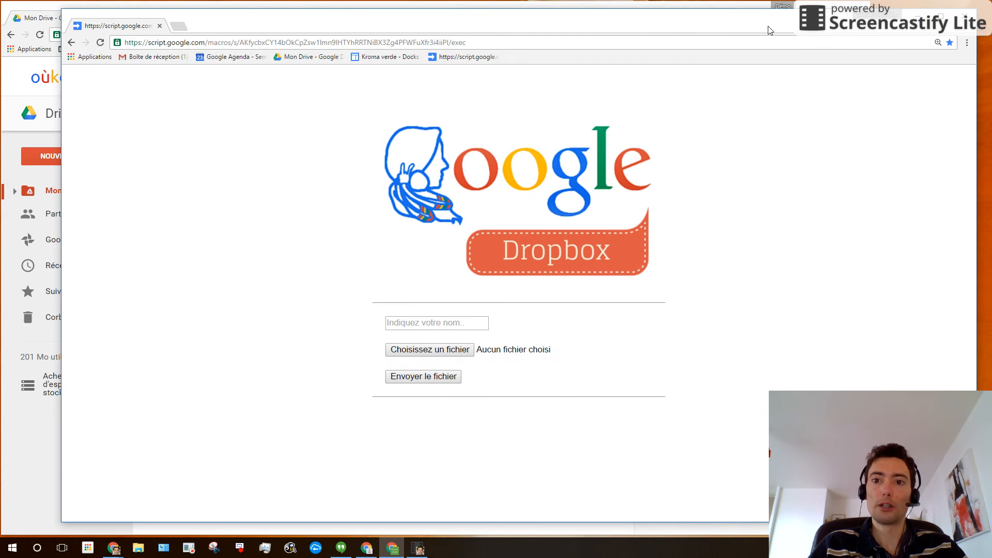
drag(769, 27, 764, 27)
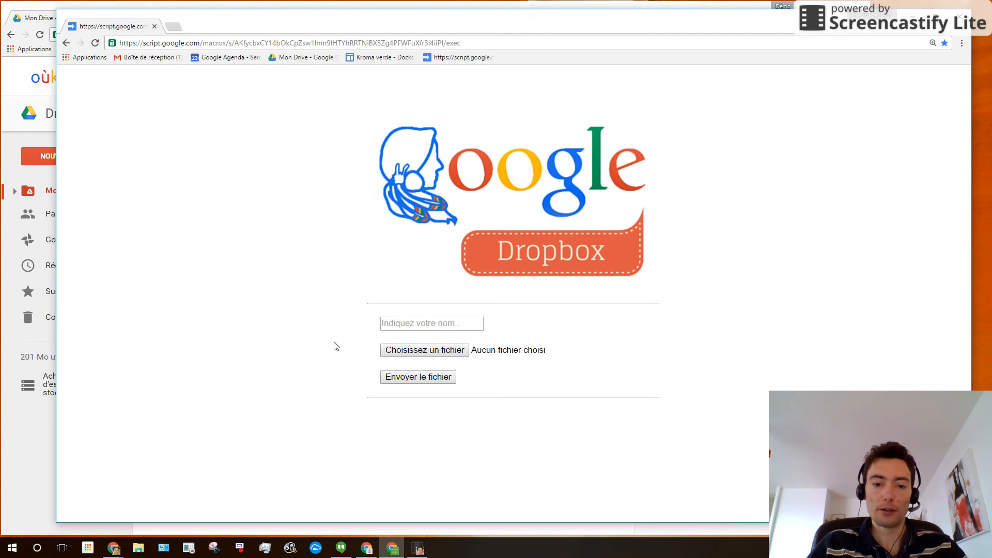
click(396, 323)
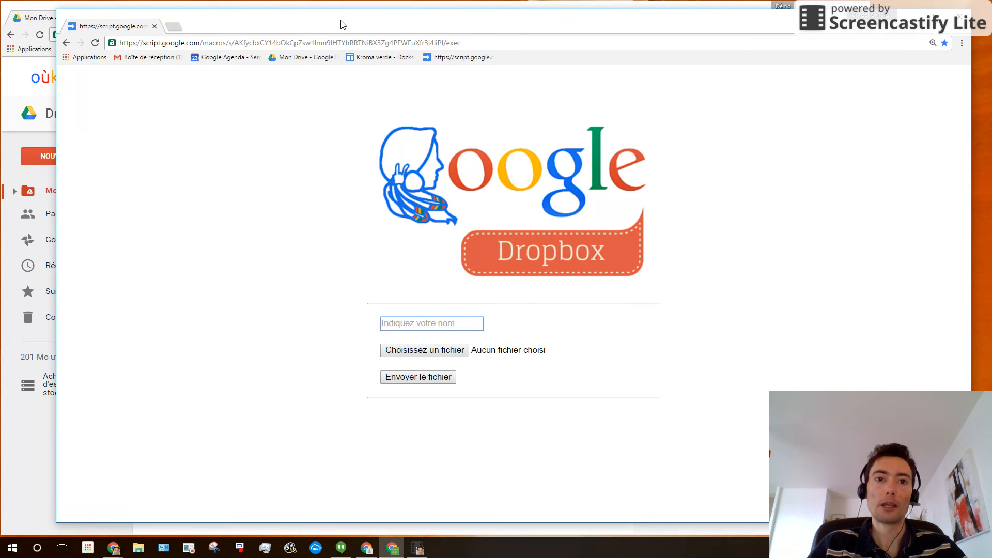
drag(343, 24, 334, 22)
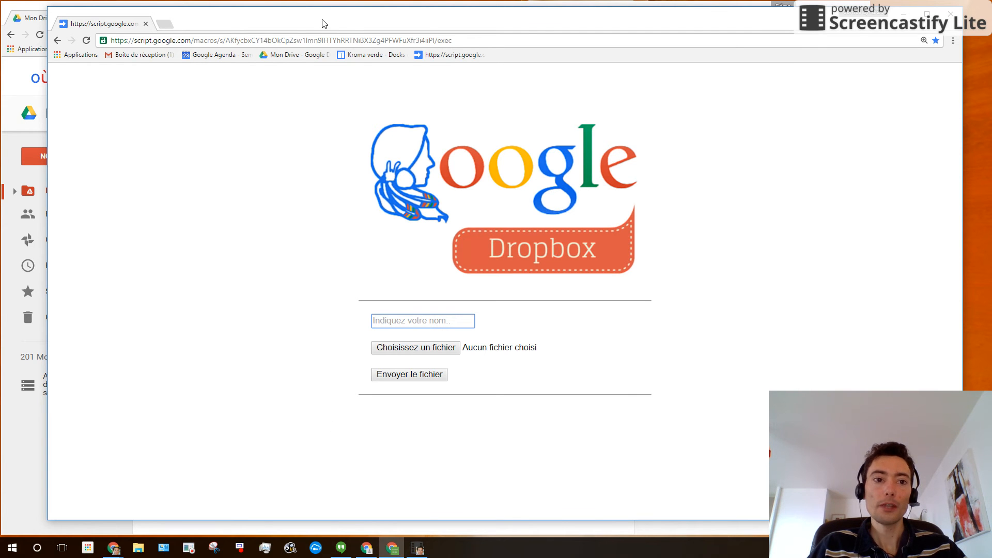
drag(317, 22, 502, 31)
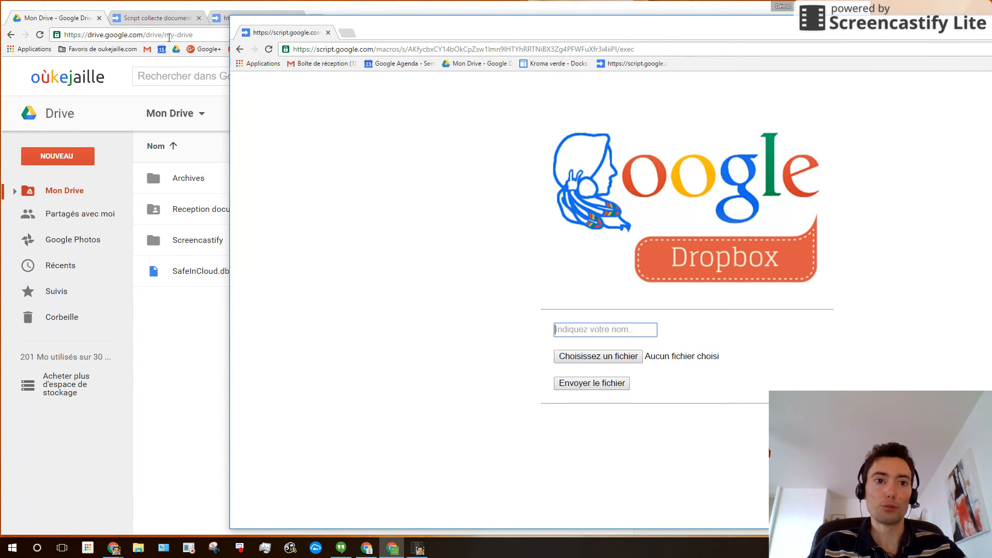
- Switch to the Script collecte documents project, look through server.gs, and close the web app tab
click(146, 19)
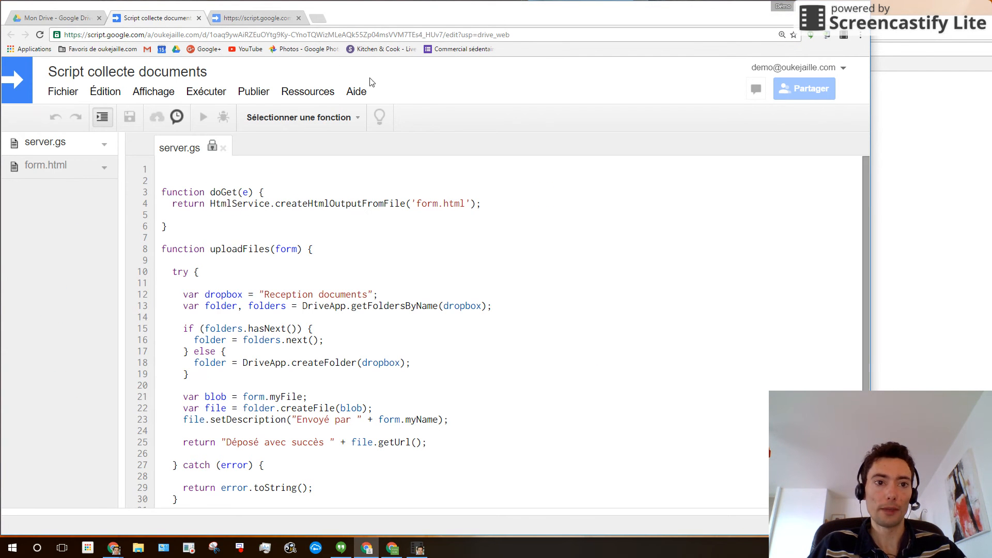
scroll(661, 245, down, 1)
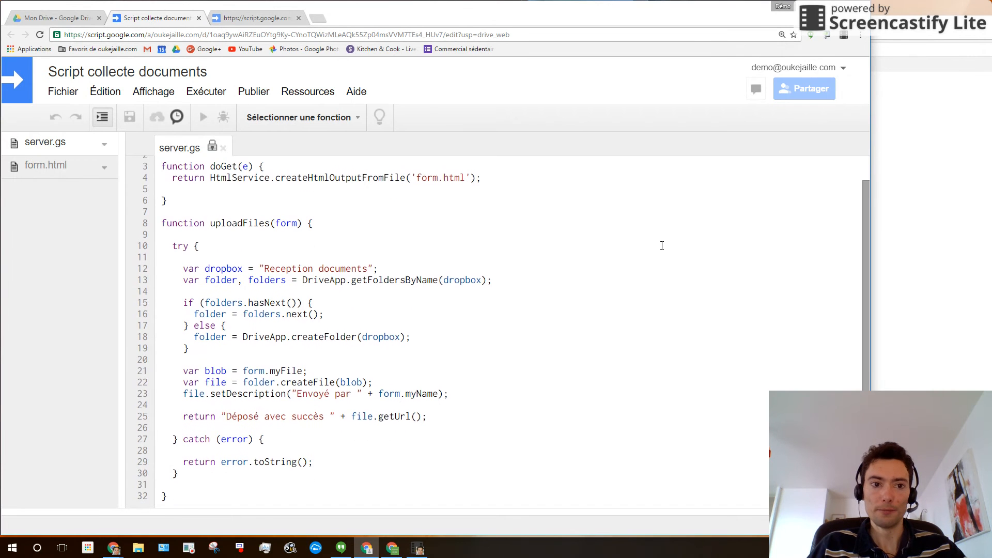
scroll(664, 247, up, 1)
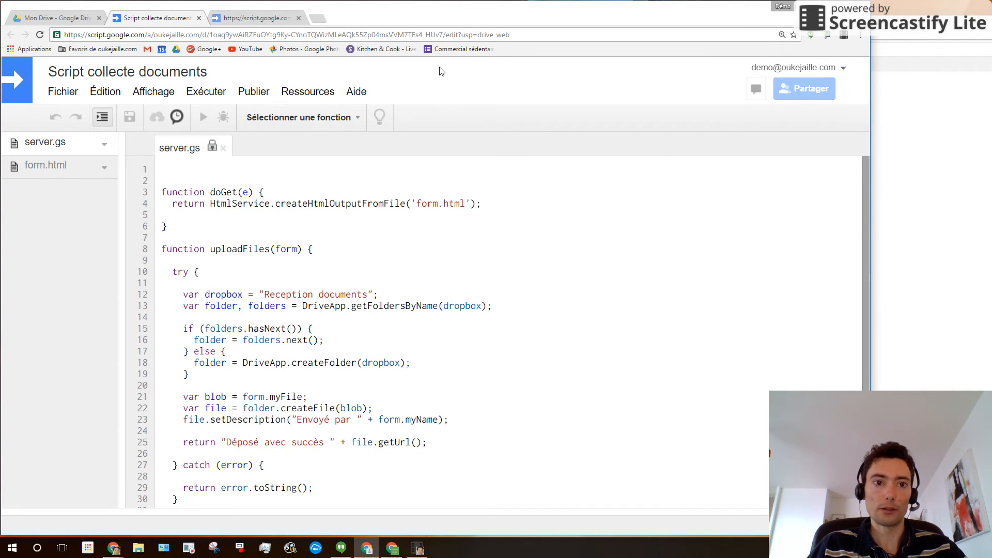
click(299, 18)
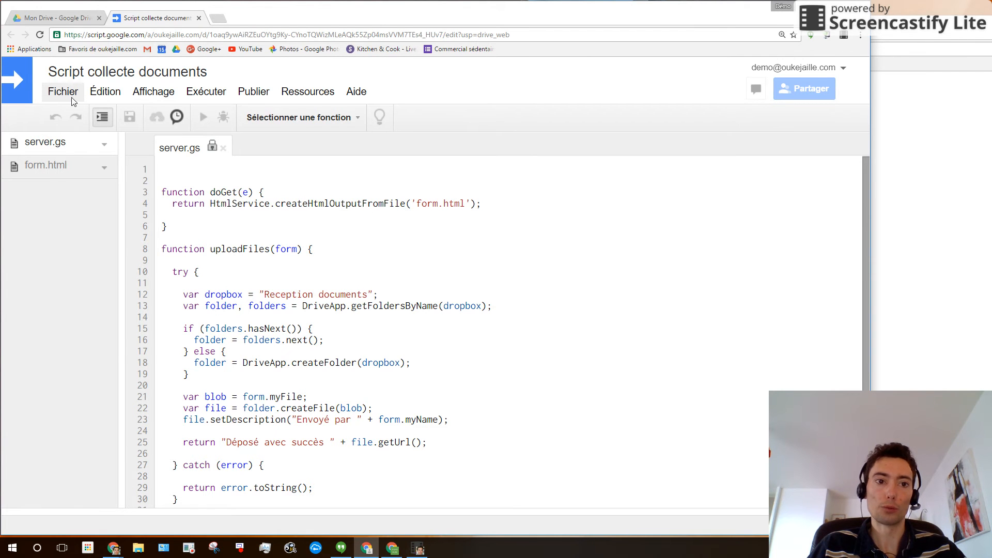
- Copy the project, find 'Copie de Script collecte documents' in Mon Drive, and open the copy
click(71, 97)
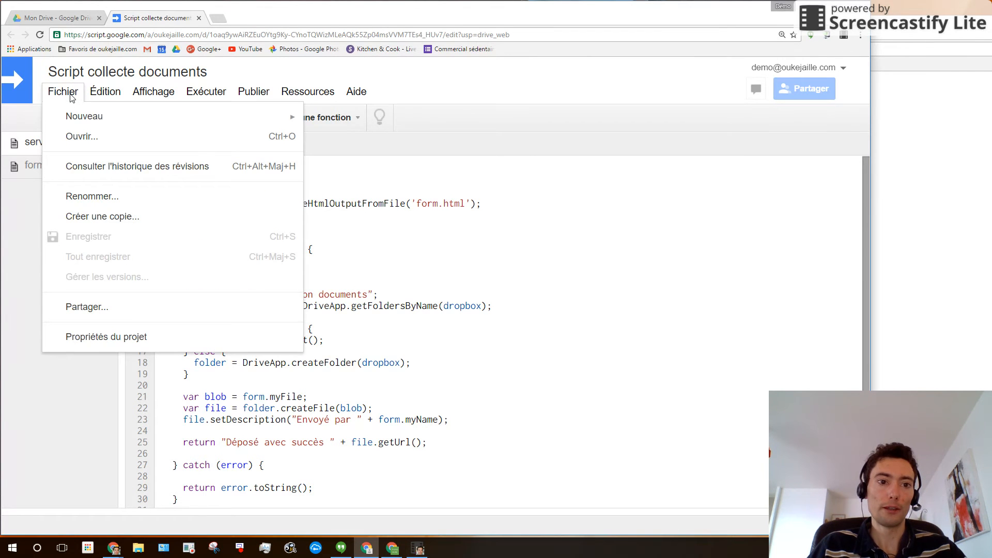
click(131, 219)
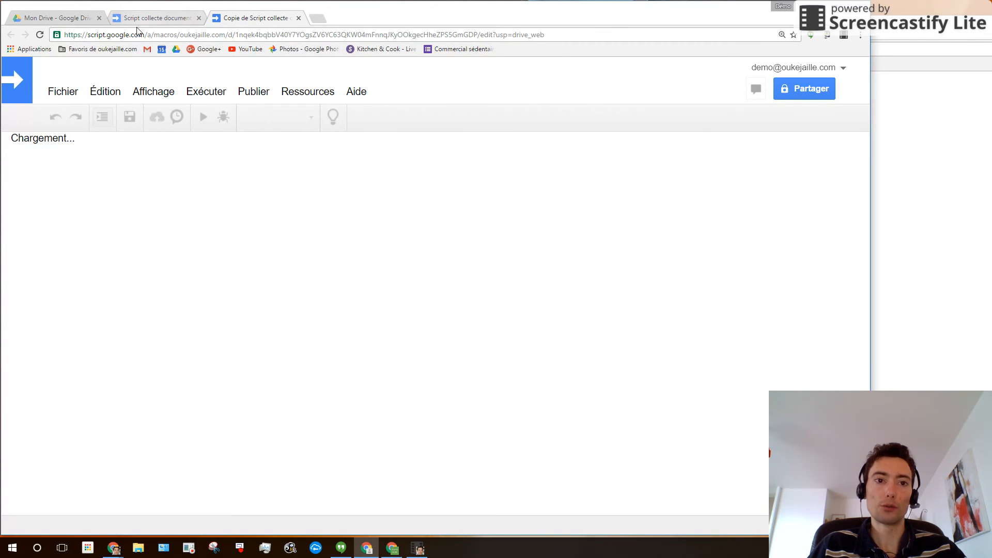
click(46, 19)
click(230, 278)
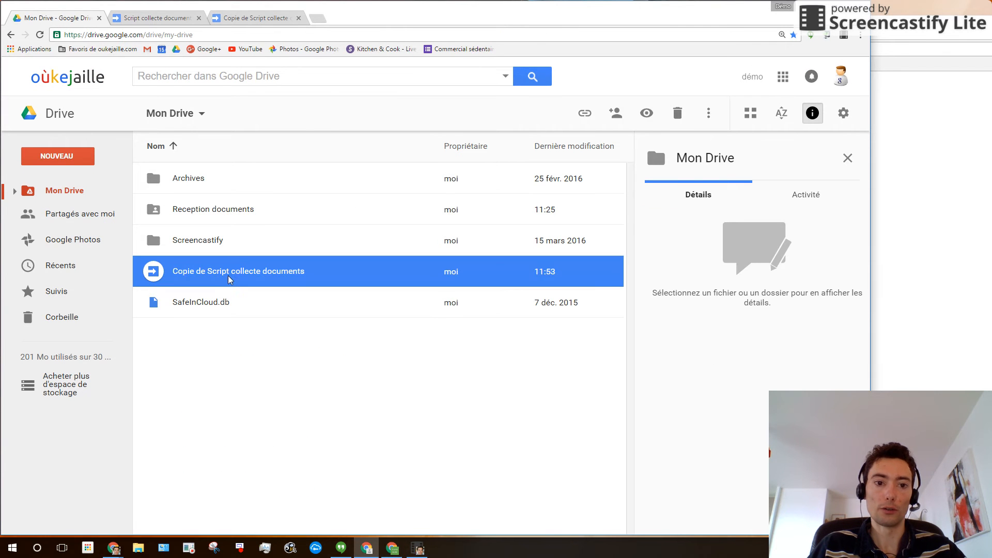
click(250, 19)
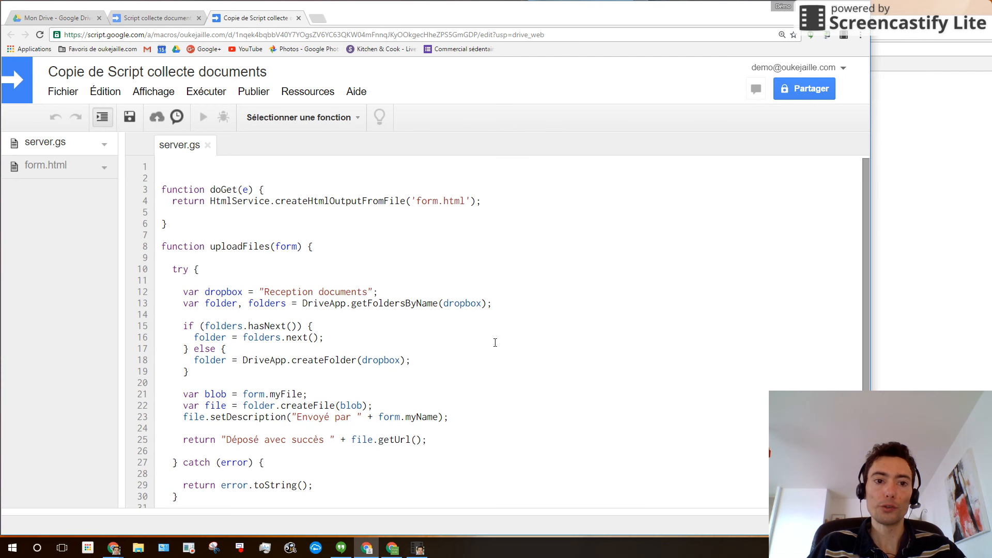
scroll(493, 341, down, 1)
scroll(495, 342, up, 1)
scroll(494, 342, down, 1)
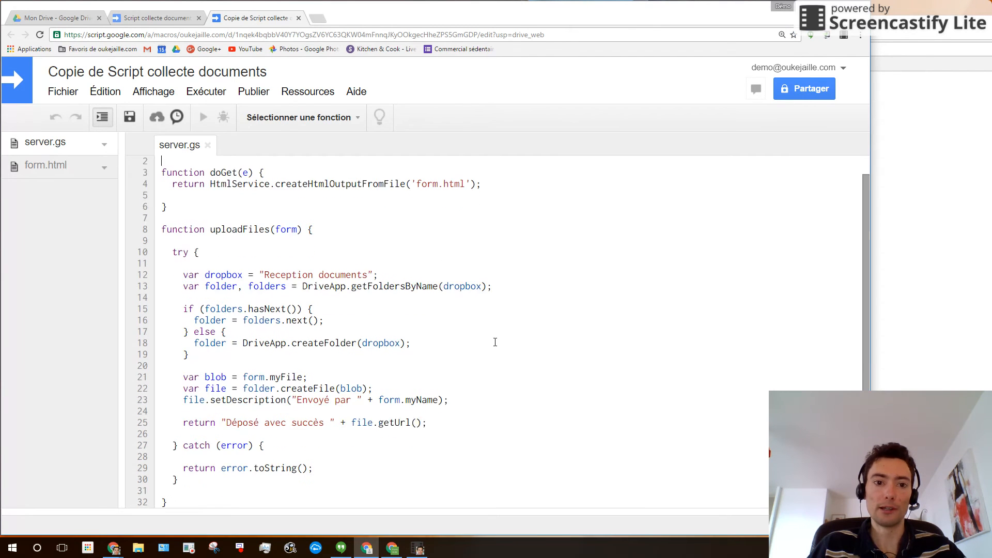
scroll(493, 342, up, 1)
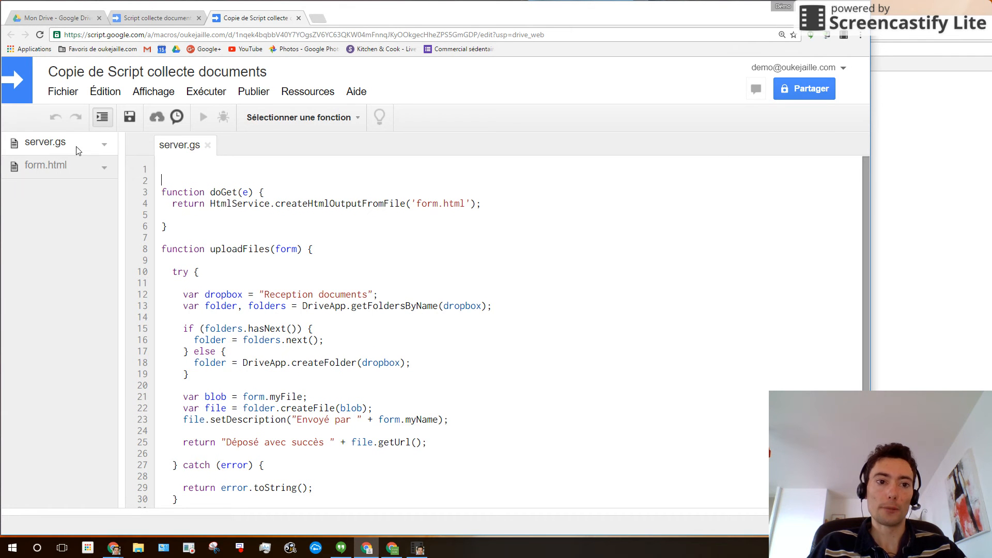
scroll(290, 257, down, 1)
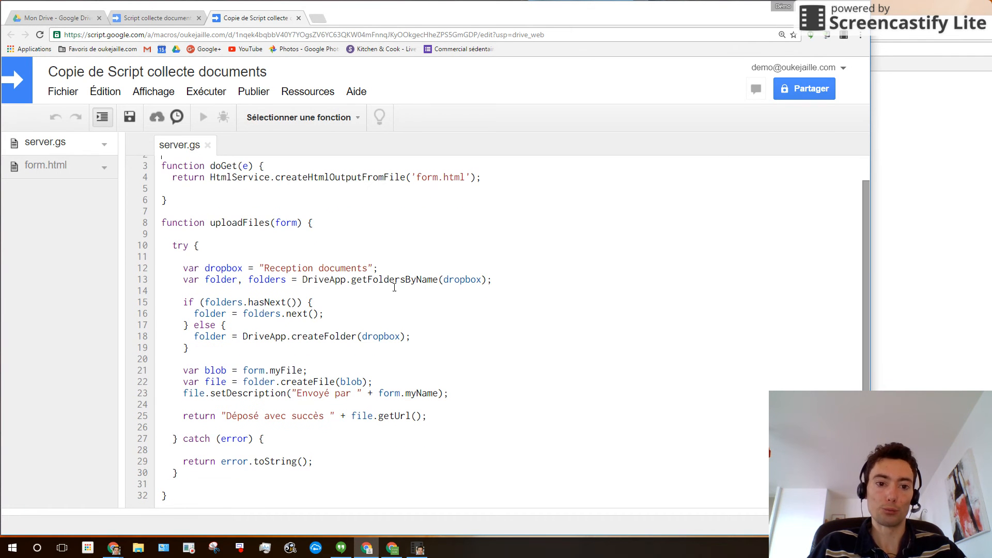
scroll(360, 300, up, 1)
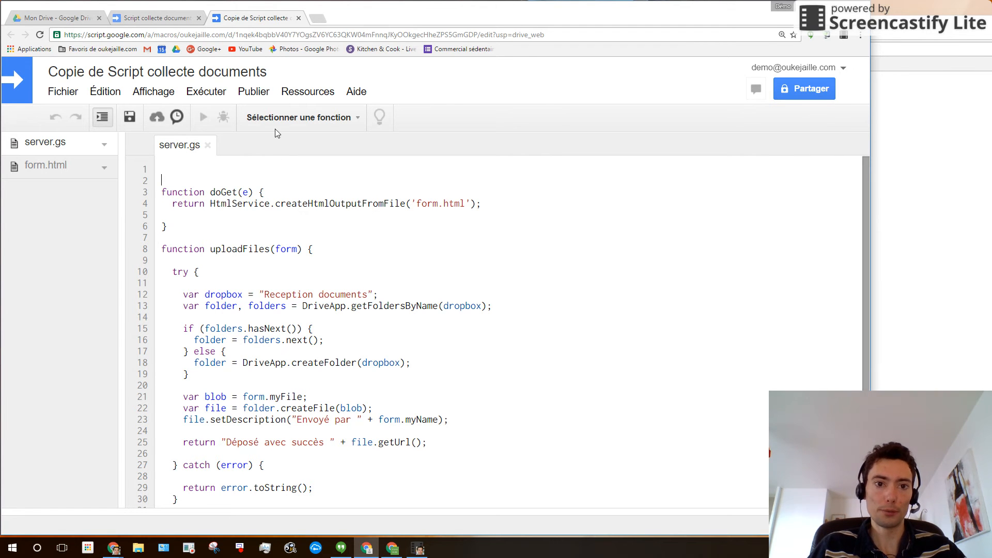
- Run doGet and authorize the script to manage Google Drive files
click(310, 120)
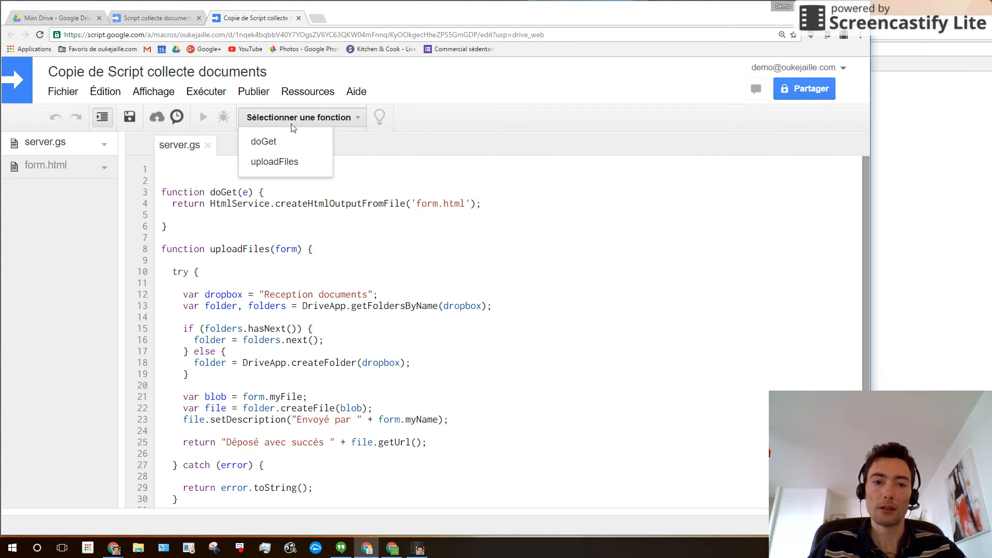
click(276, 142)
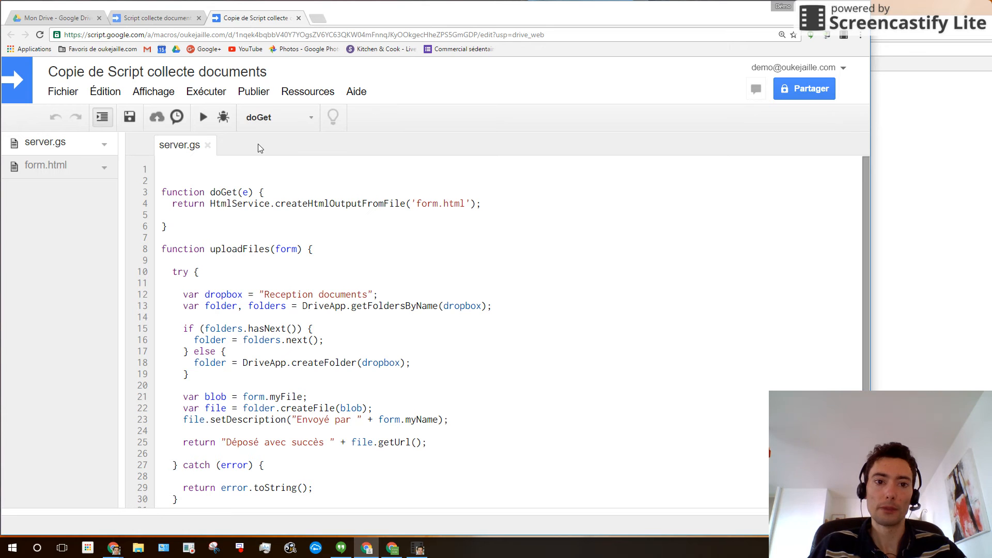
click(204, 120)
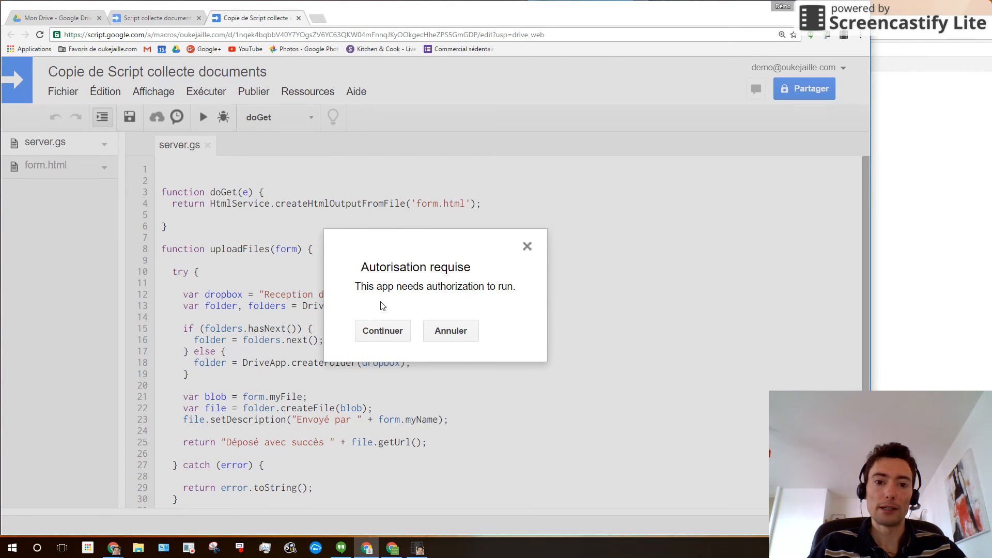
click(382, 331)
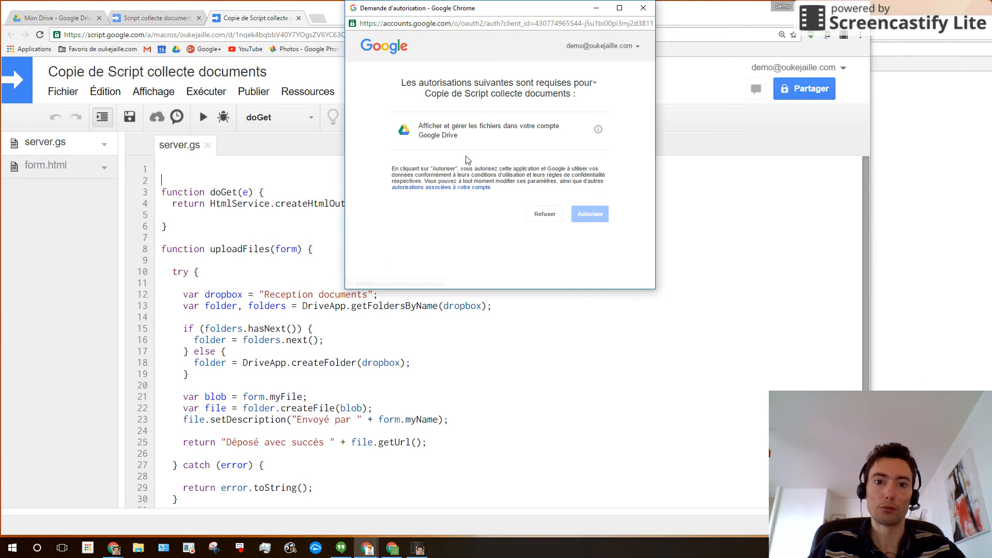
click(583, 214)
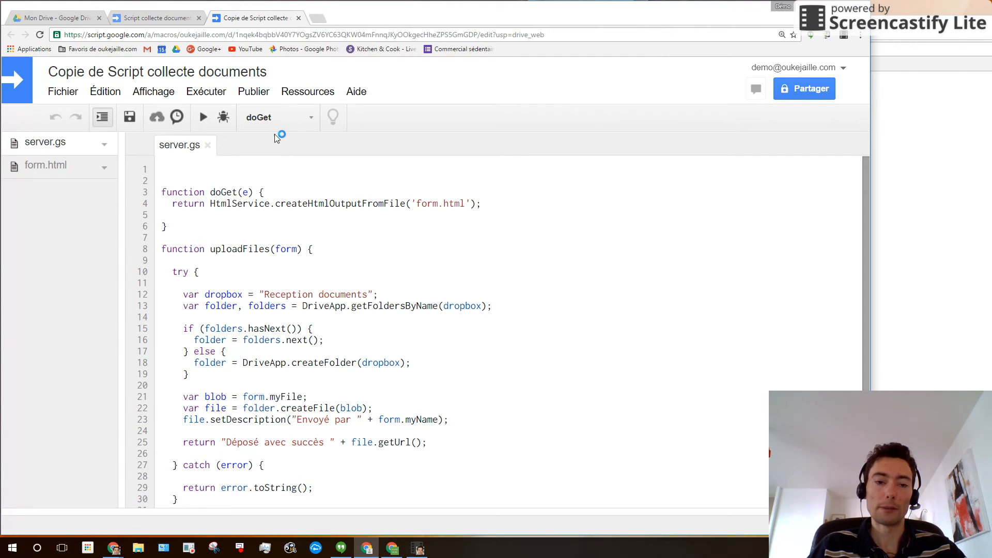
- Run the uploadFiles function once
click(282, 118)
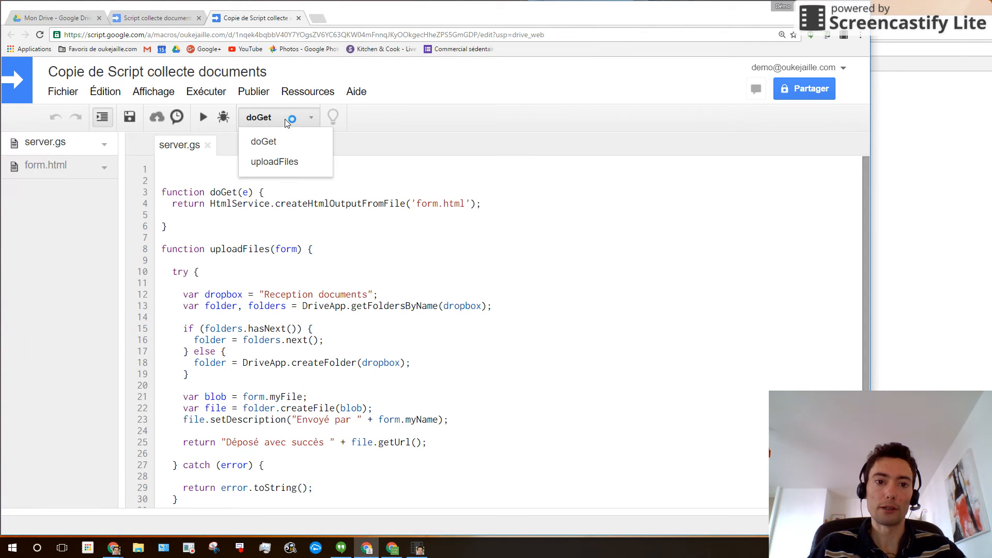
click(278, 163)
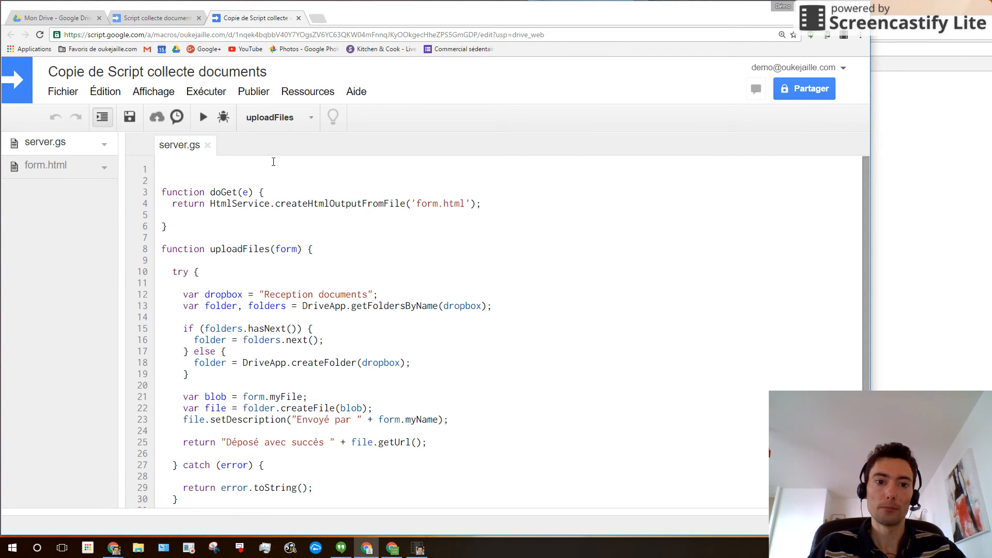
click(204, 117)
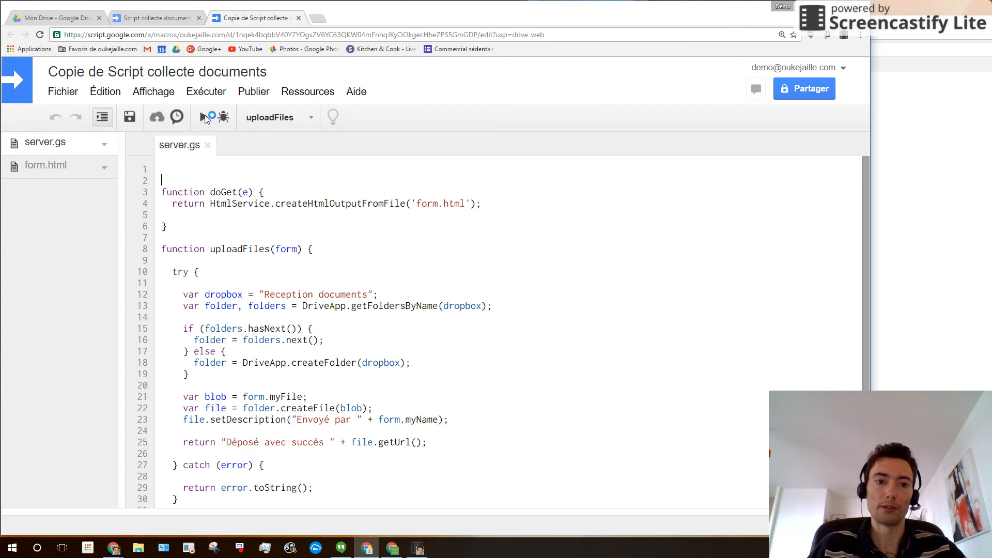
click(261, 93)
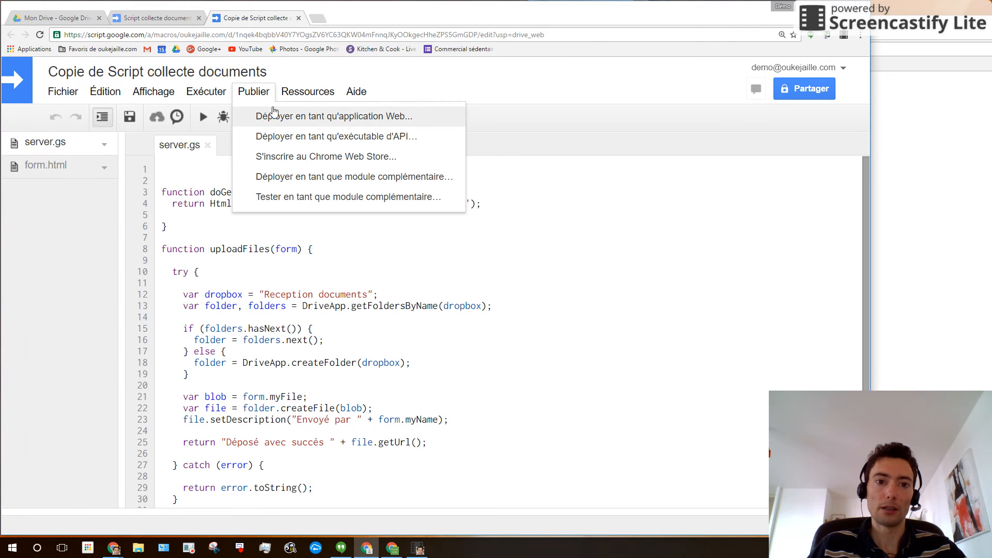
- Deploy version 'Reception documents' as a web app open to everyone, even anonymous users
click(299, 118)
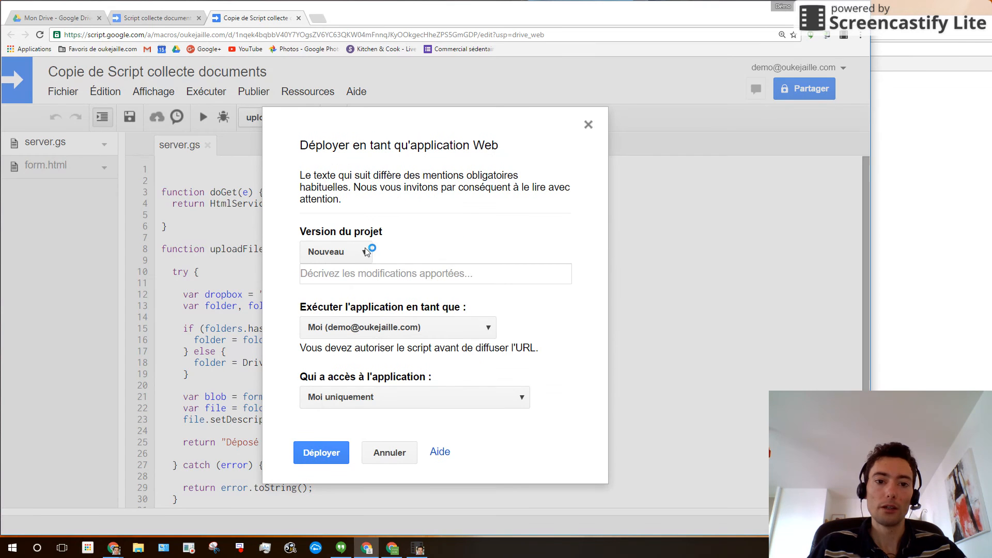
click(369, 274)
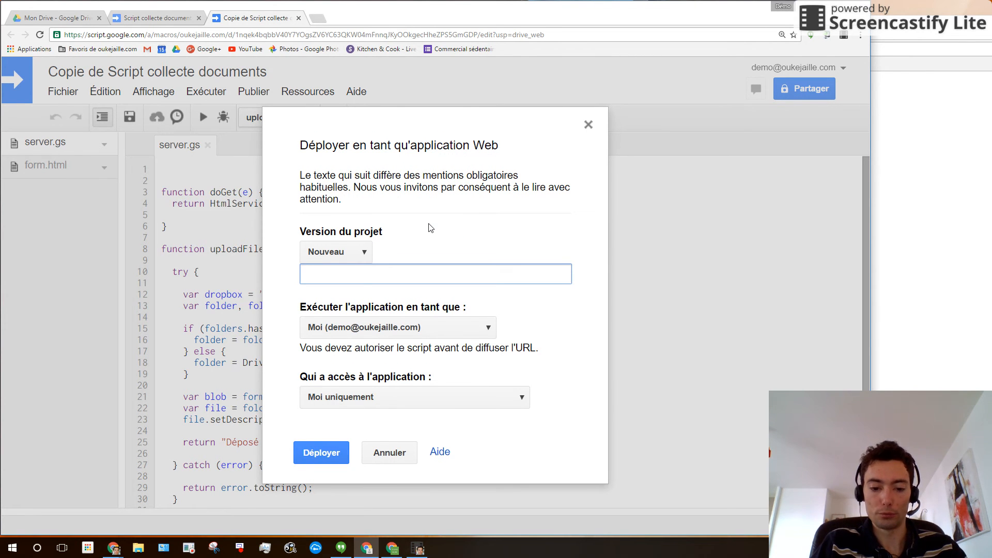
text(Reception do)
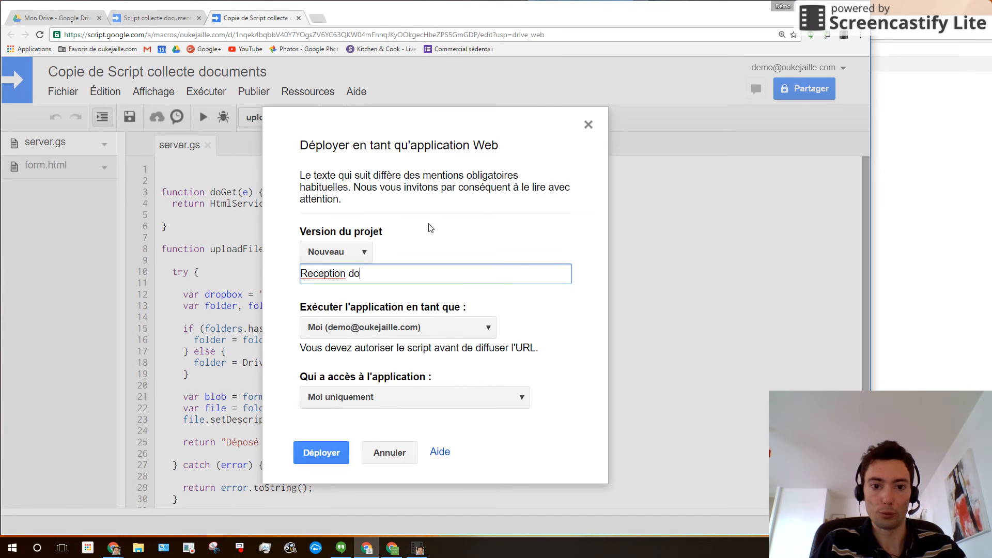
text(cuments)
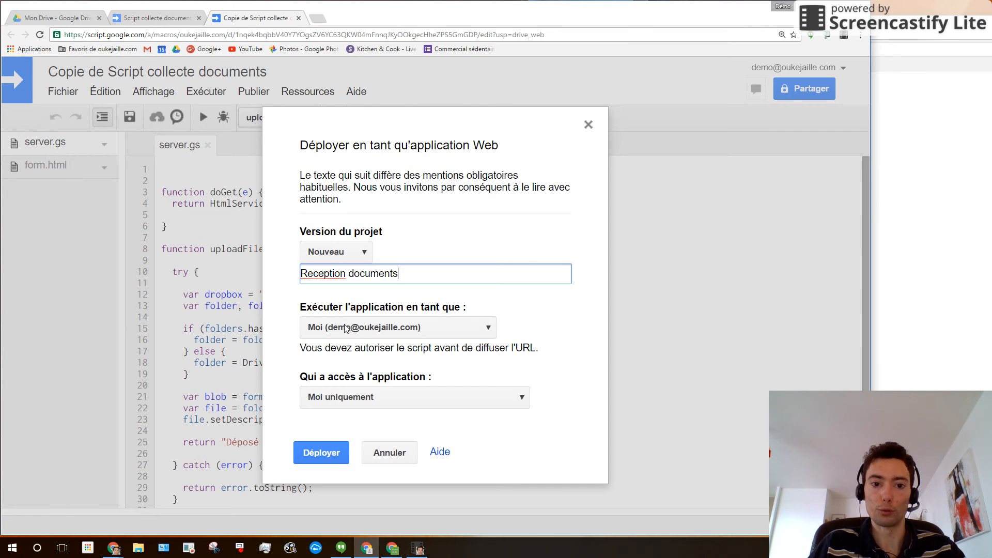
right_click(367, 337)
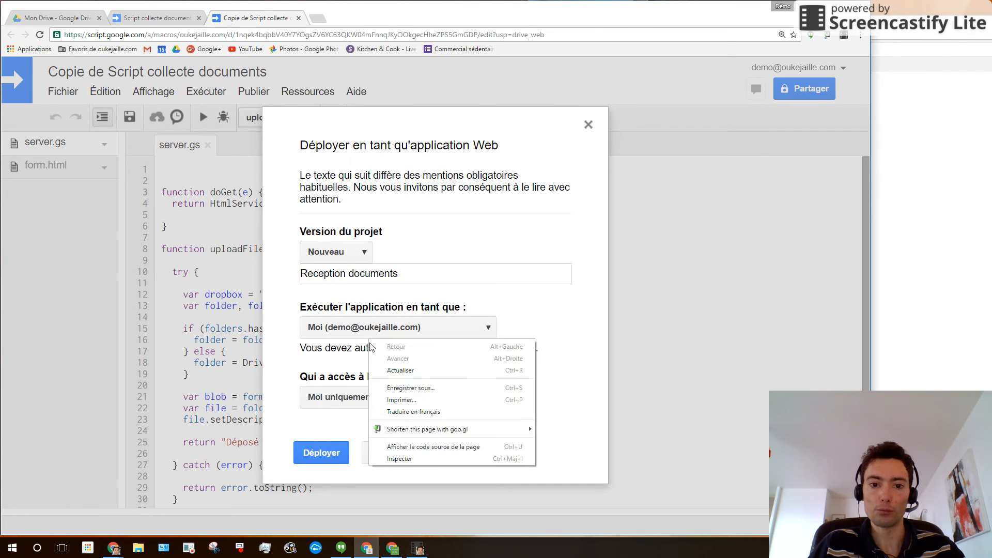
click(364, 368)
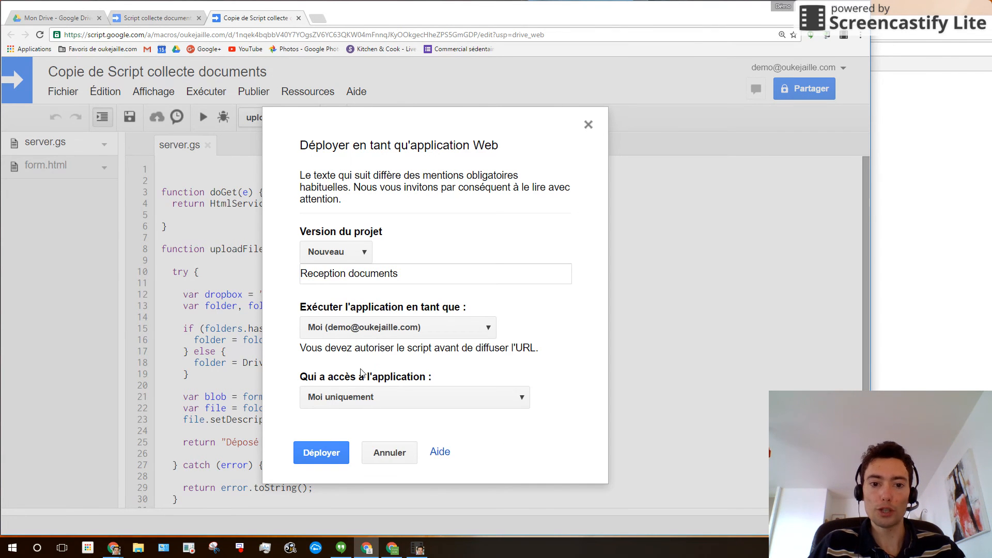
click(368, 399)
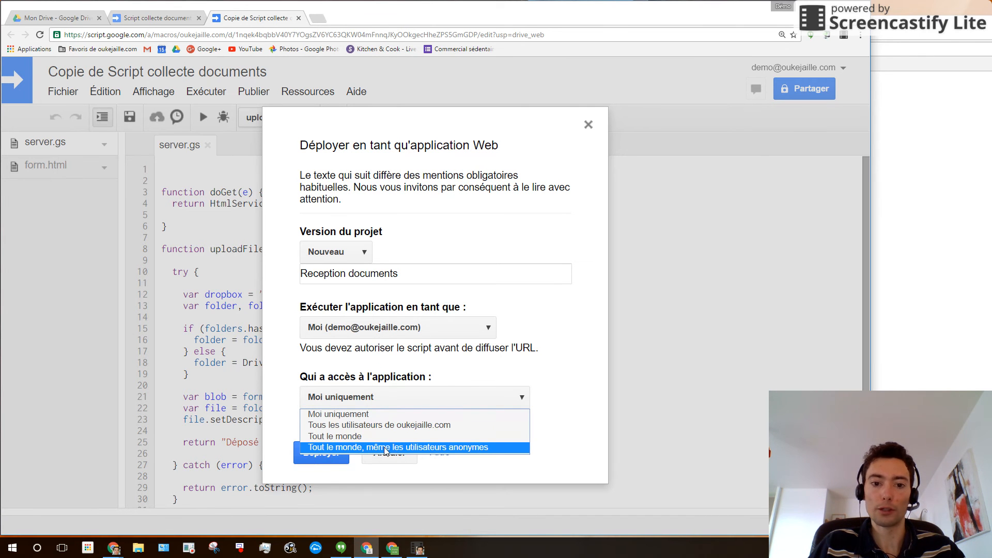
click(479, 451)
click(347, 451)
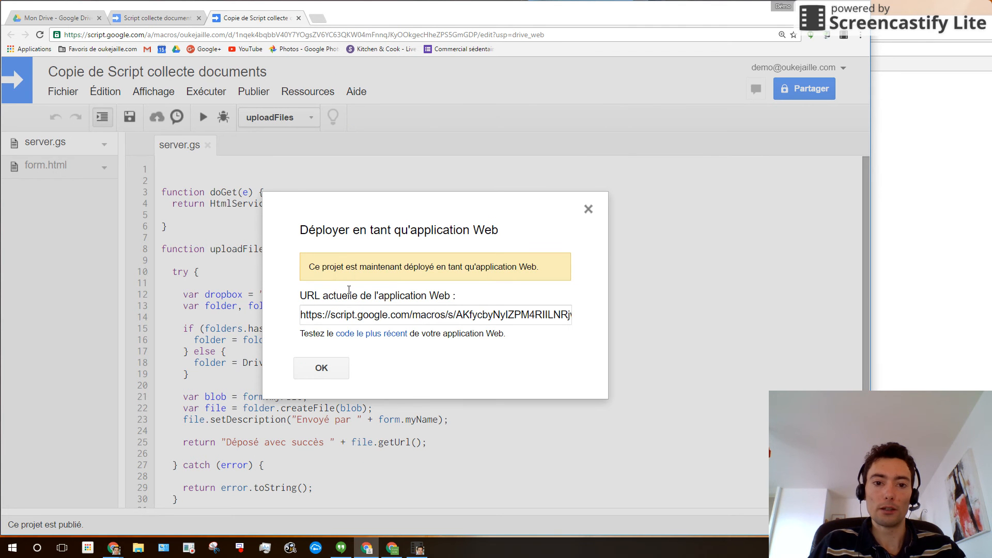
- Copy the deployed web app URL and close the deployment confirmation
click(307, 316)
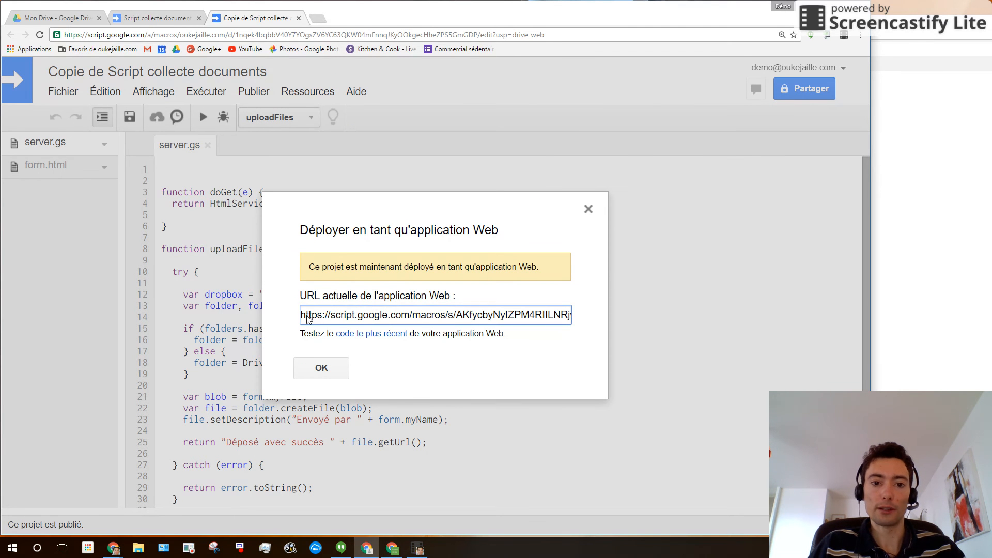
triple_click(308, 317)
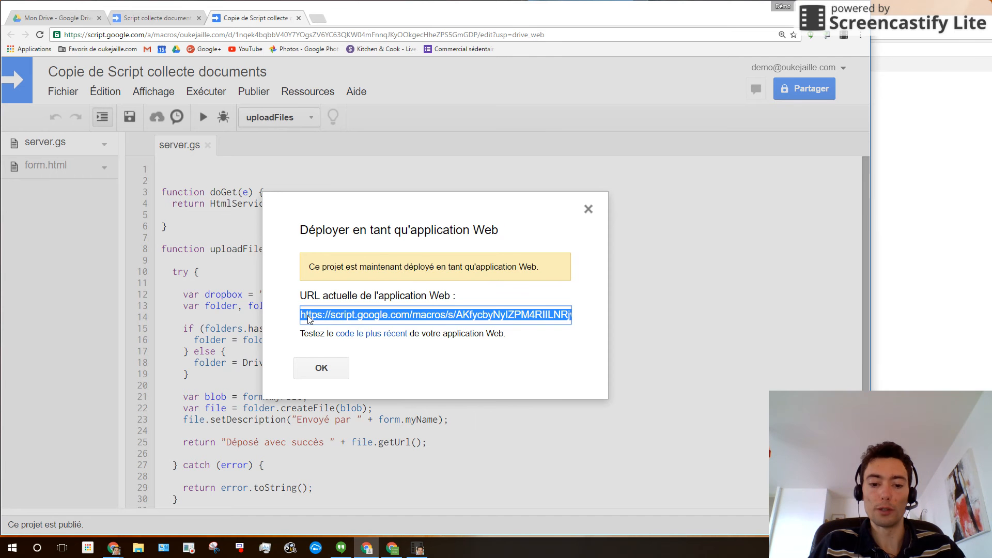
click(345, 366)
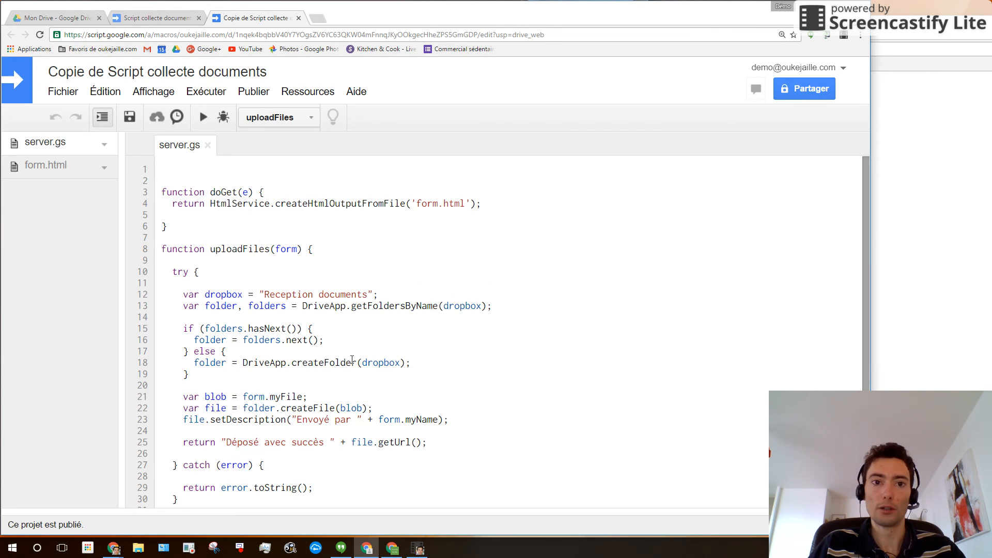
click(318, 19)
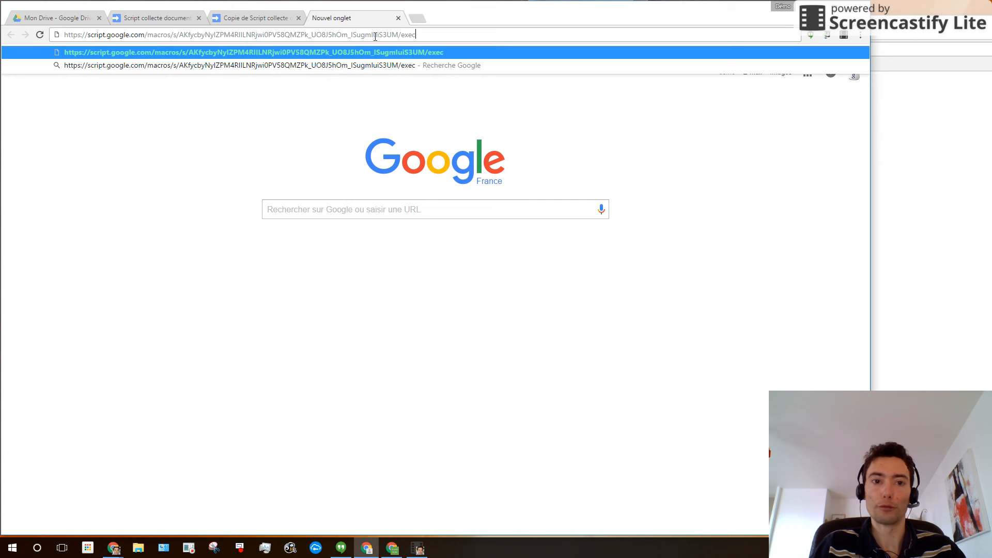
- Load the web app URL in a new tab and enter the sender's name in the form
key(Return)
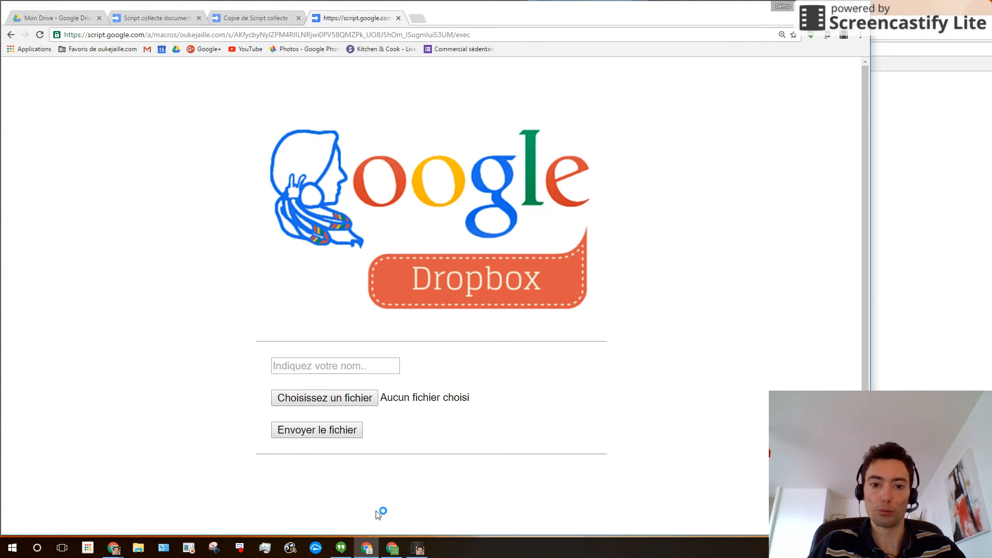
click(319, 365)
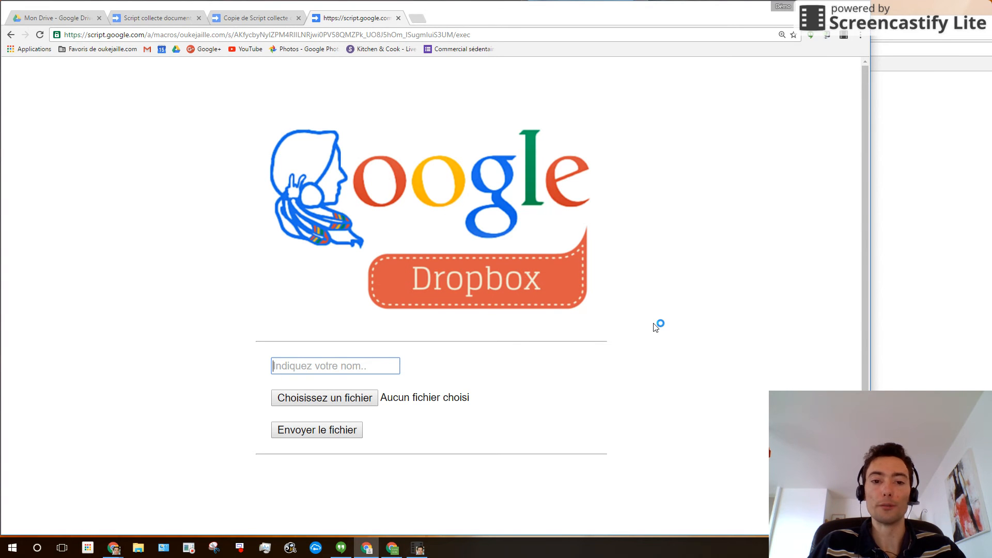
click(381, 369)
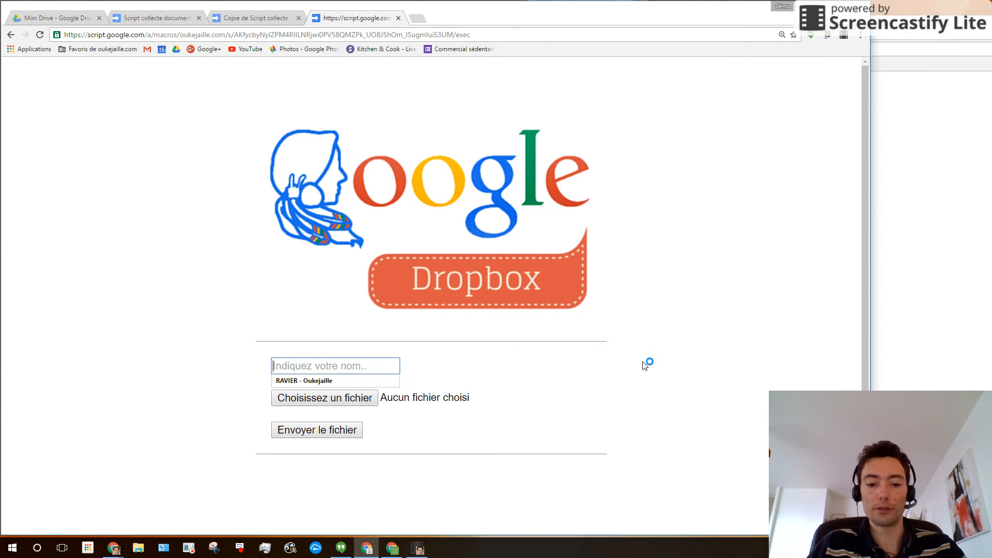
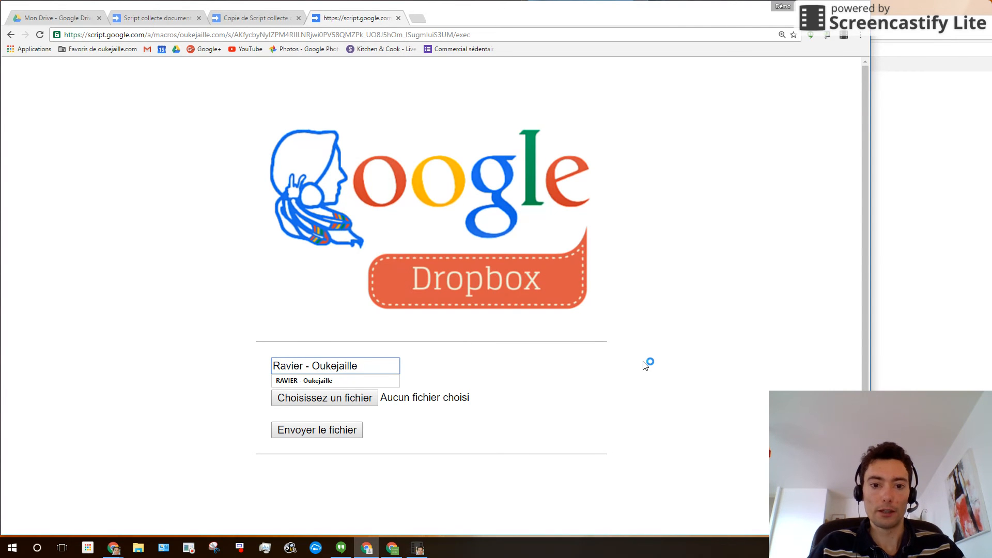
- Choose the 'awesome drive' image from Bureau and send it through the upload form
click(292, 401)
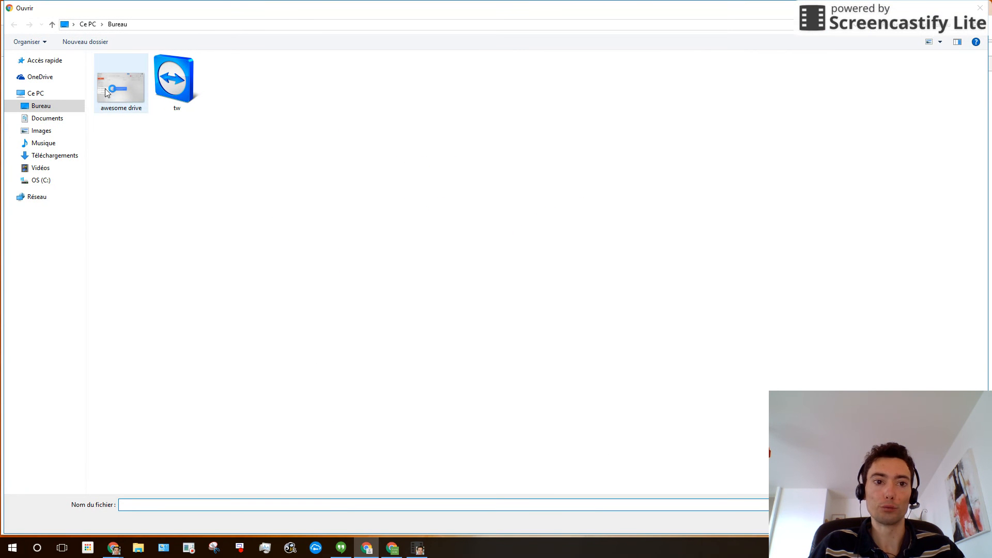
click(104, 88)
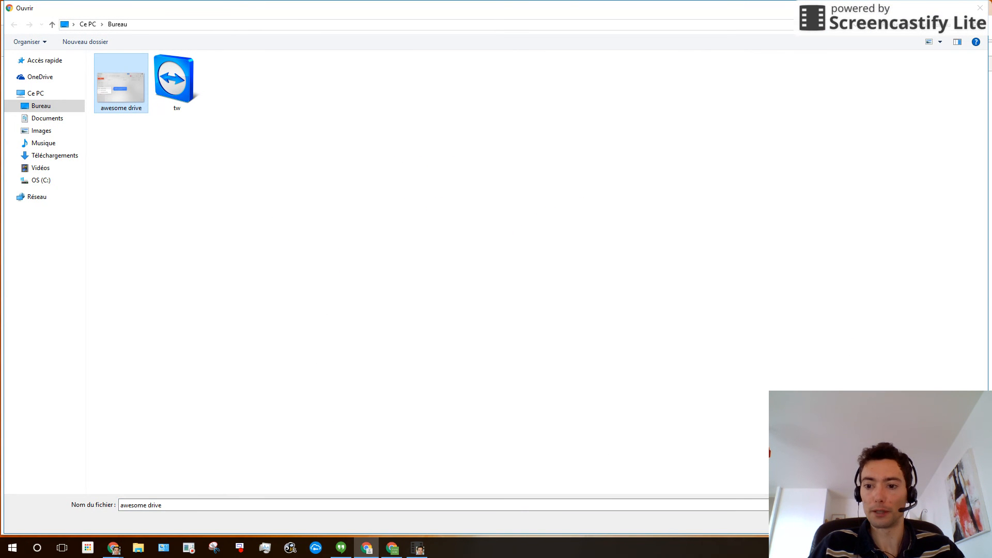
click(907, 521)
click(350, 437)
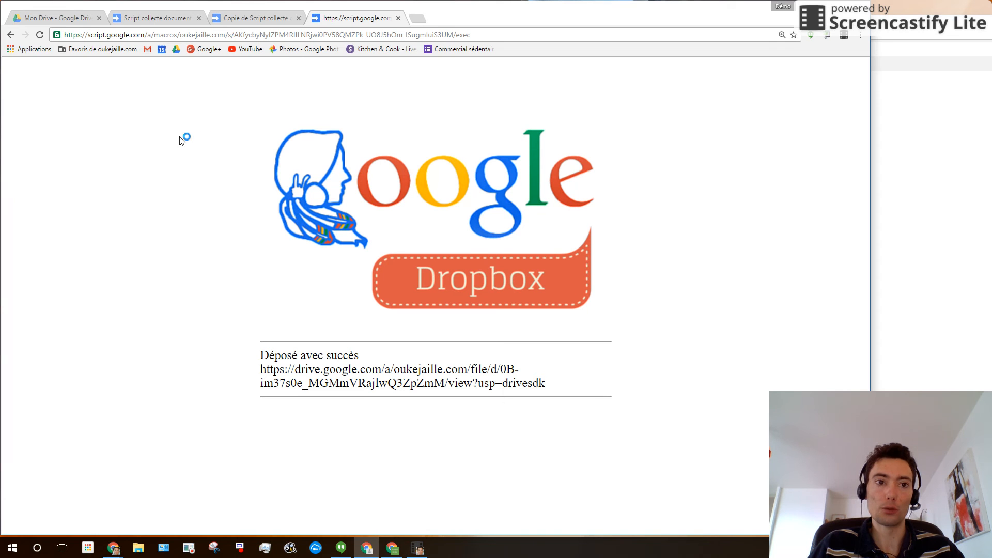
- Open the Reception documents folder in Mon Drive and select awesome drive.PNG
click(60, 16)
click(250, 448)
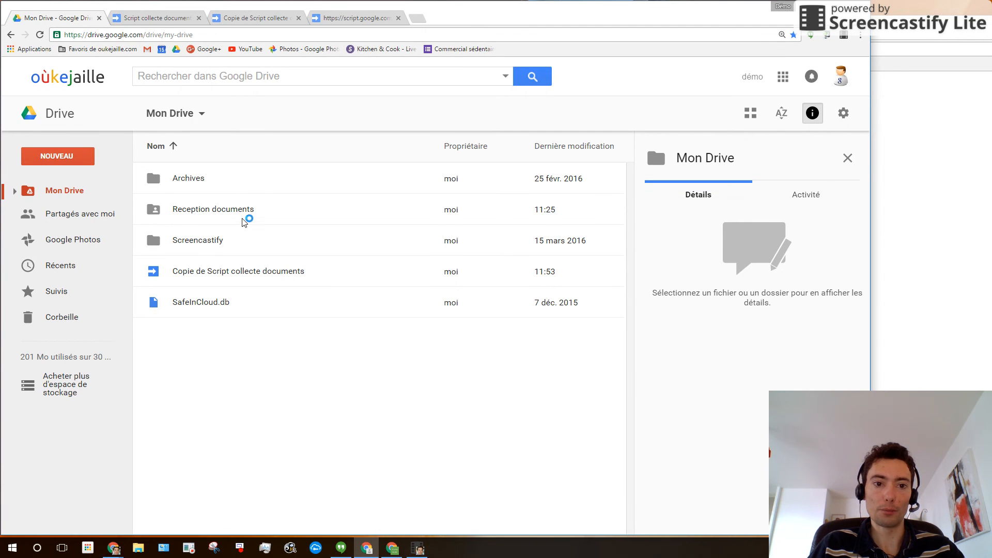
click(195, 209)
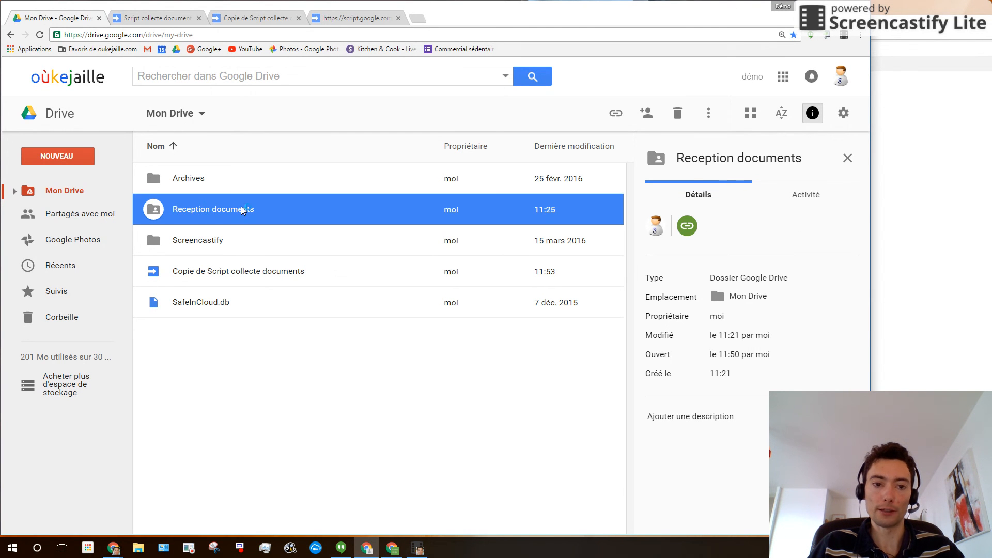
double_click(208, 210)
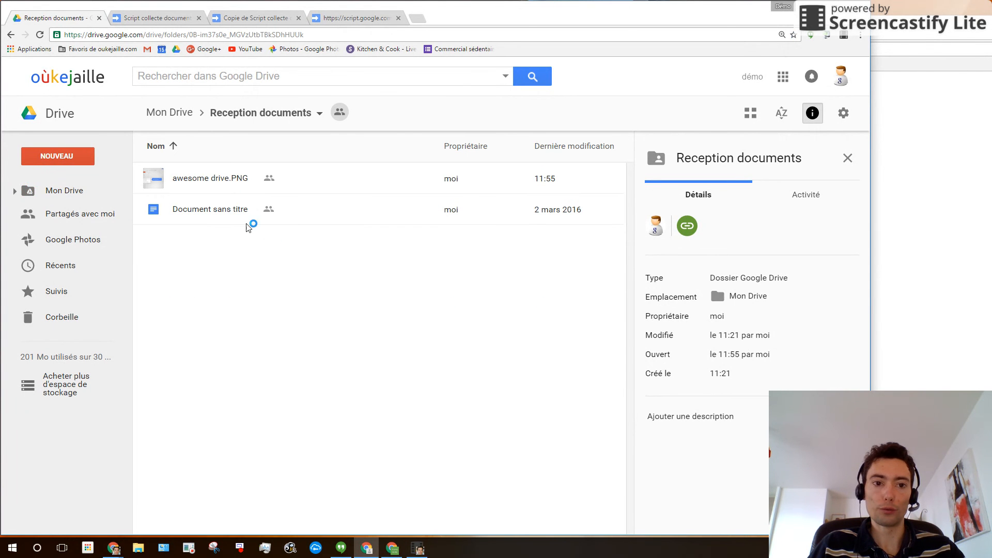
click(212, 181)
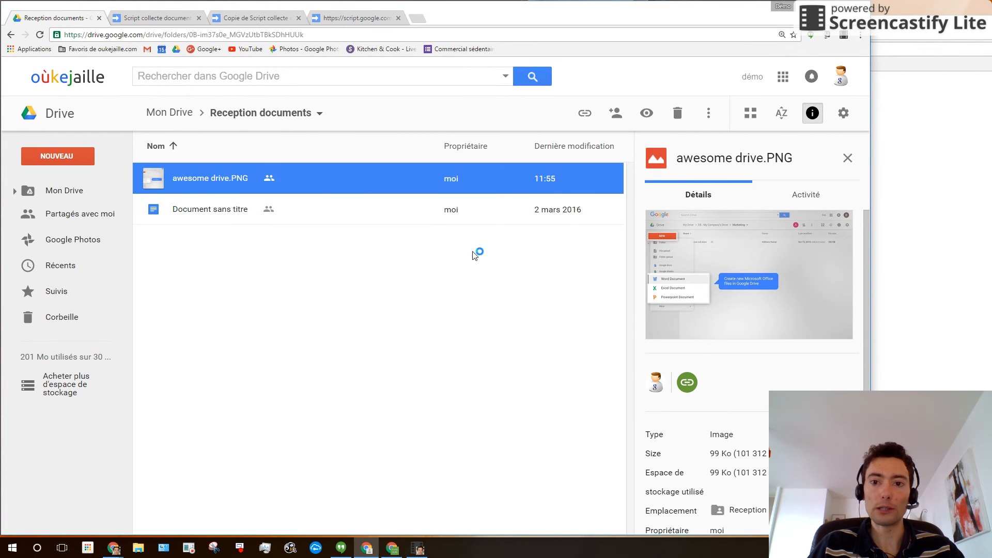
- Check the image's 'Envoyé par…' description, then deselect it to show the folder's details
click(812, 116)
click(814, 117)
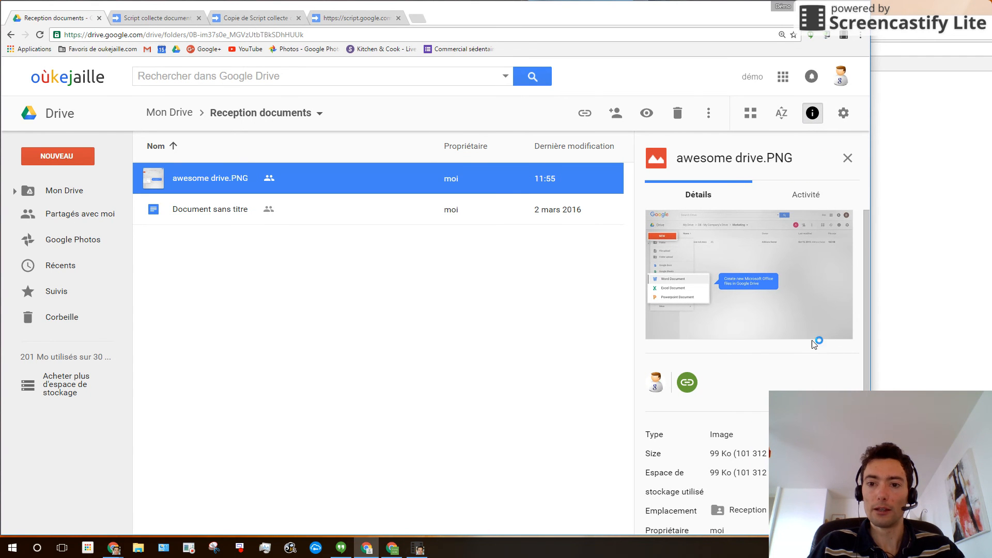
scroll(757, 279, down, 3)
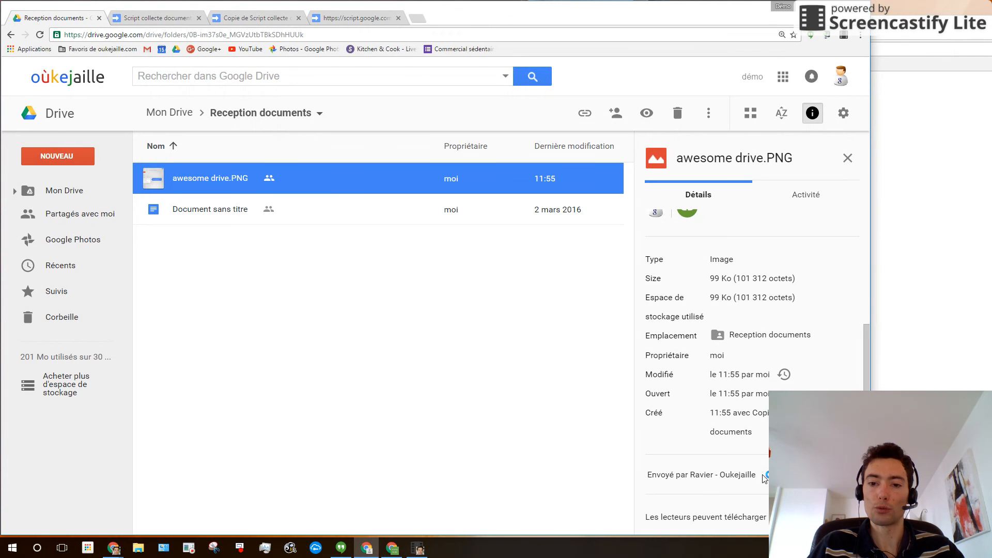
click(320, 288)
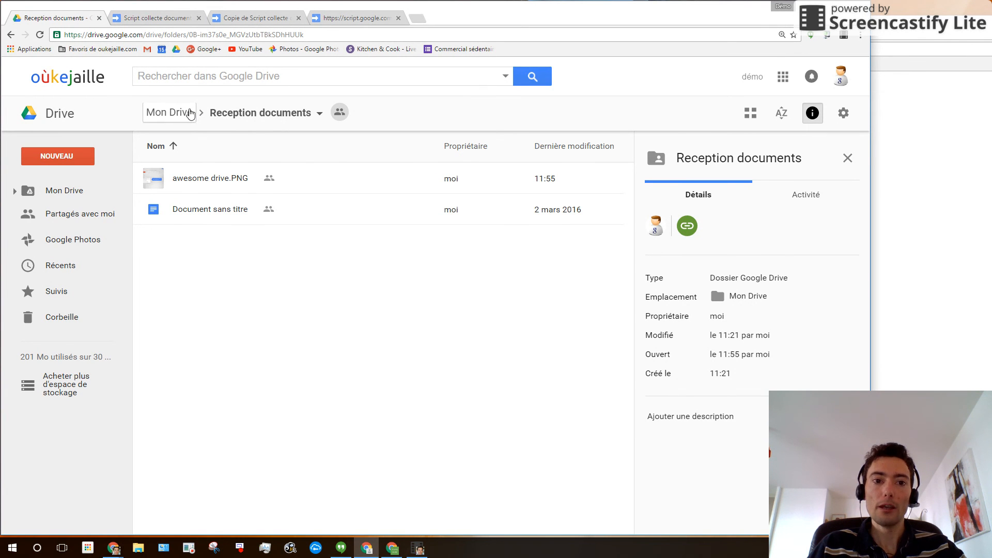
- From Mon Drive, copy the Reception documents folder's link, editable by anyone holding it
click(191, 113)
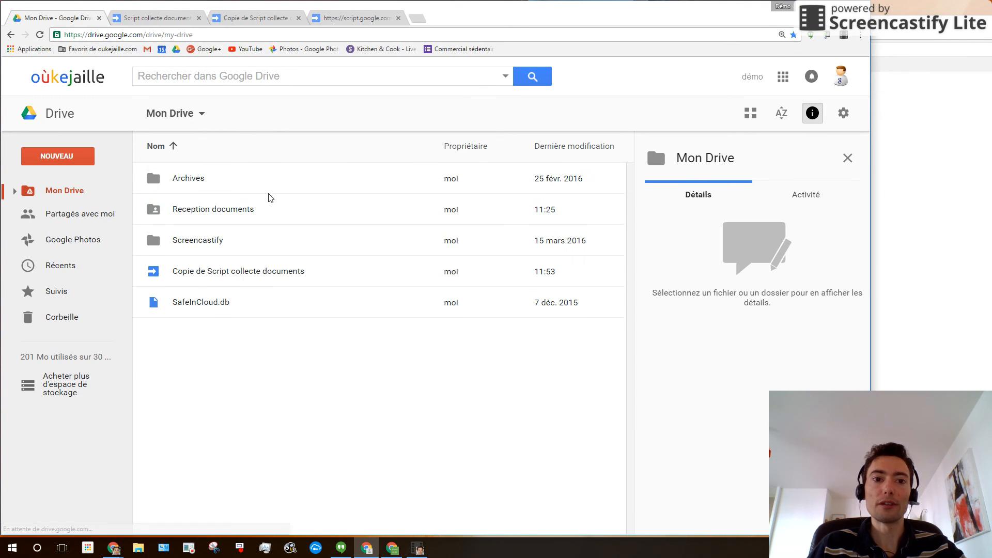
click(199, 215)
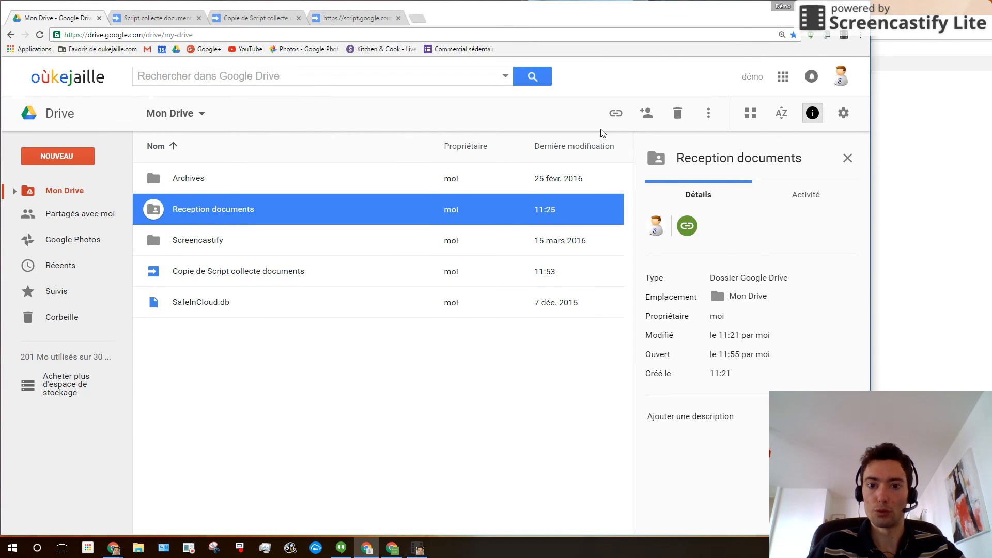
click(616, 112)
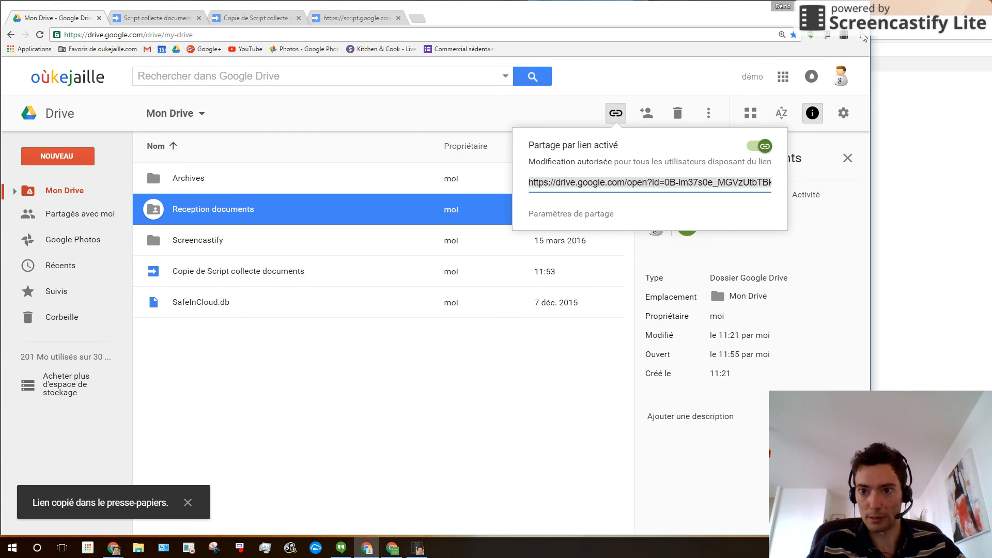
click(860, 34)
click(842, 76)
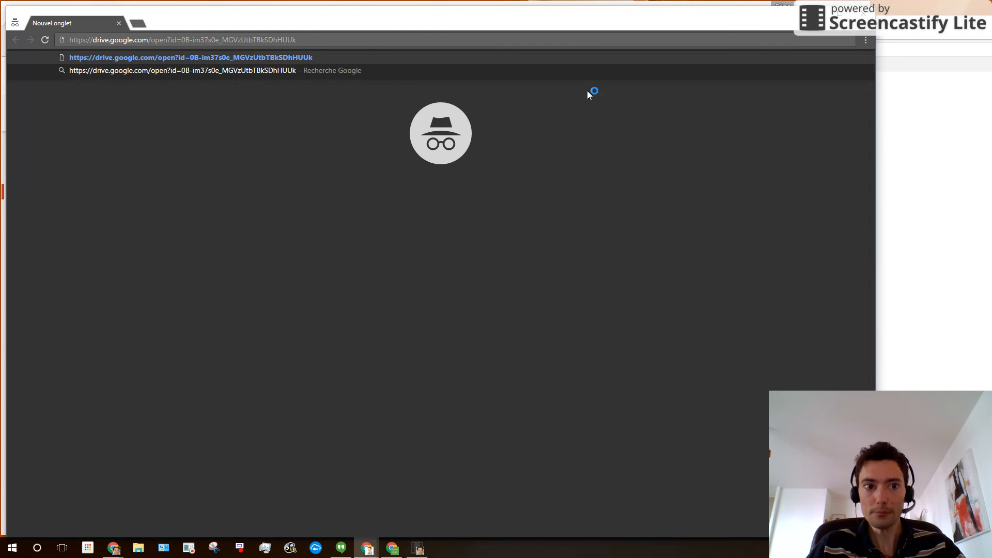
key(Return)
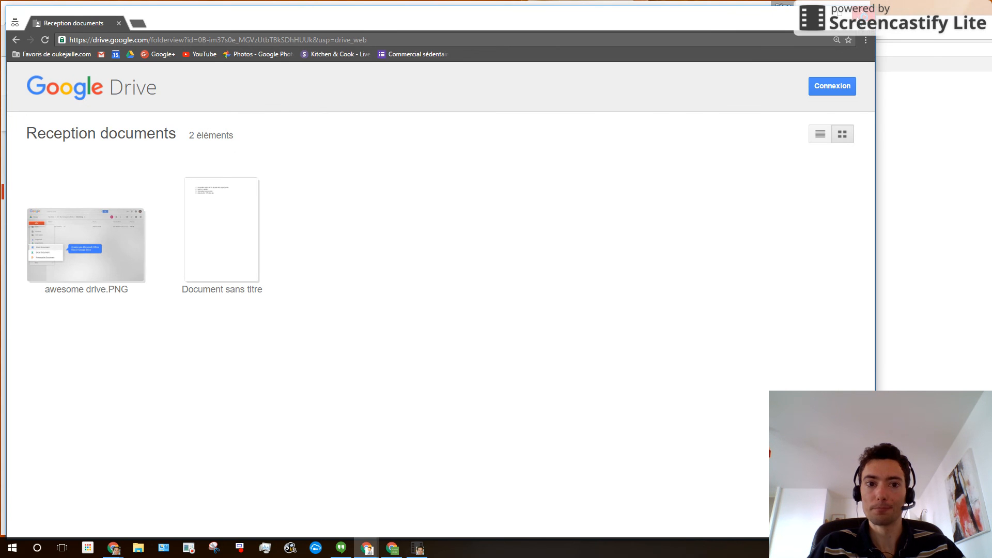
click(861, 11)
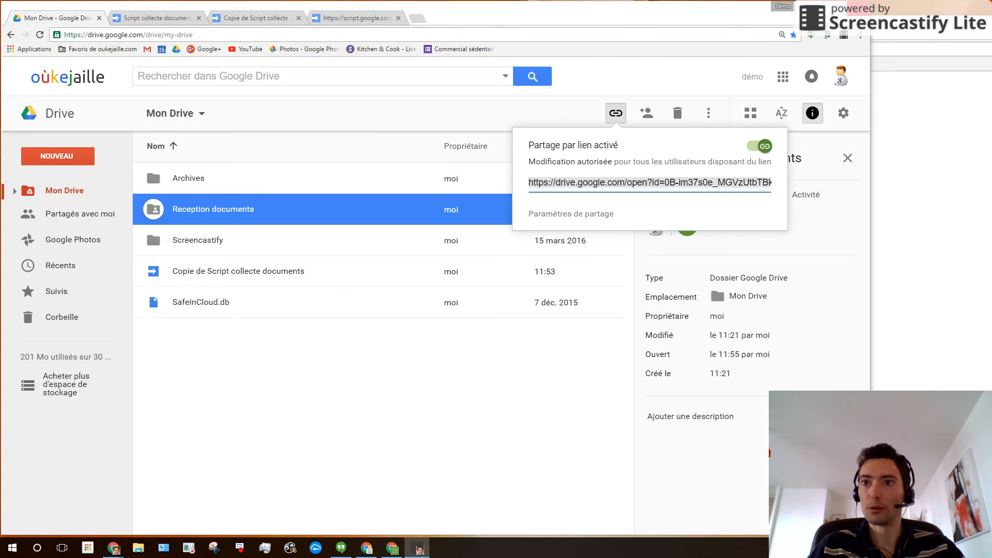